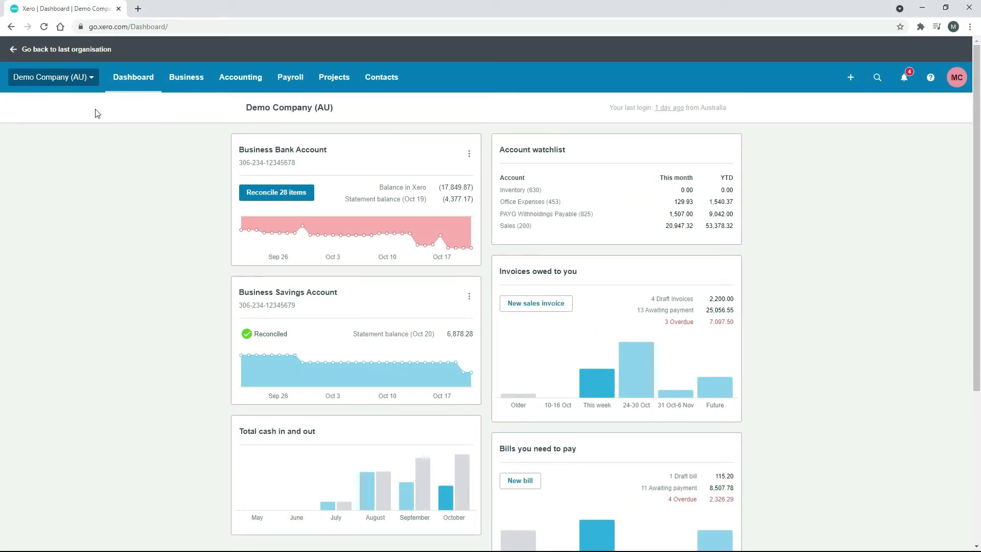
# Step: Go from Accounting > Advanced organisation settings to the Payroll settings Superannuation tab
pyautogui.click(249, 83)
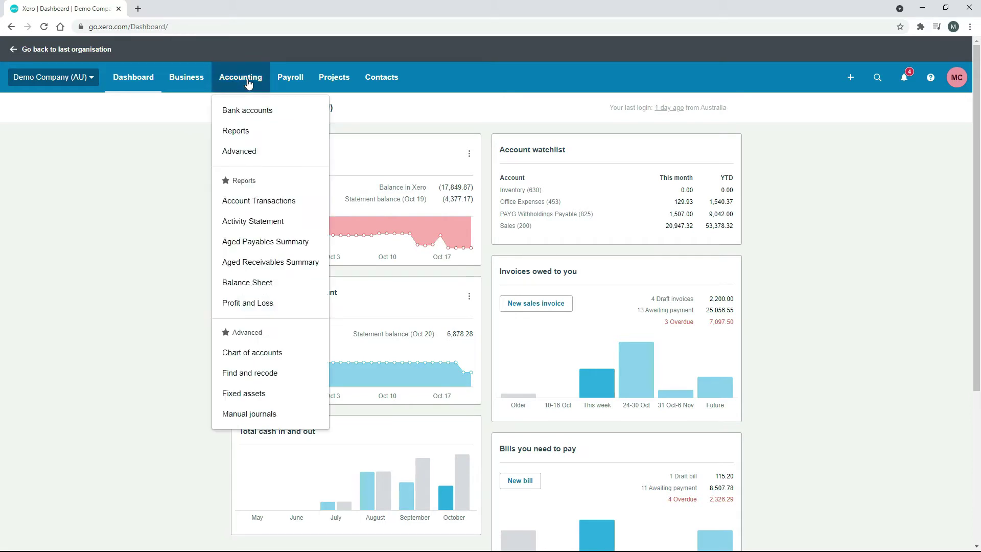
pyautogui.click(254, 156)
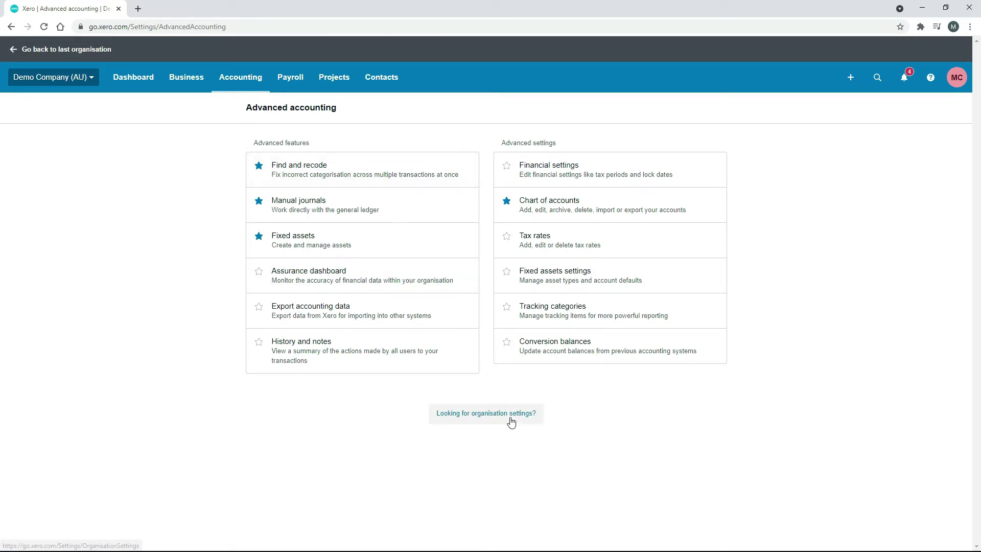
pyautogui.click(512, 417)
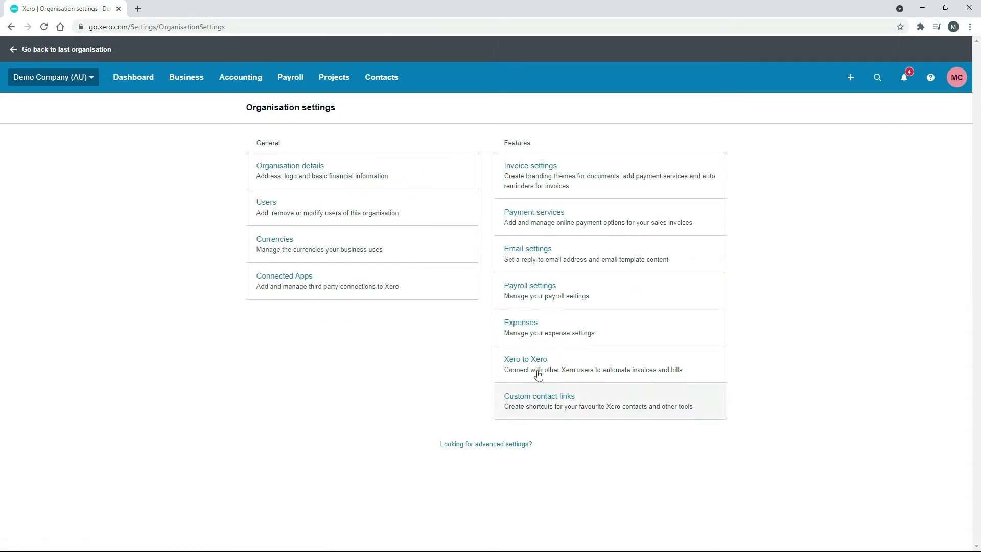
pyautogui.click(551, 291)
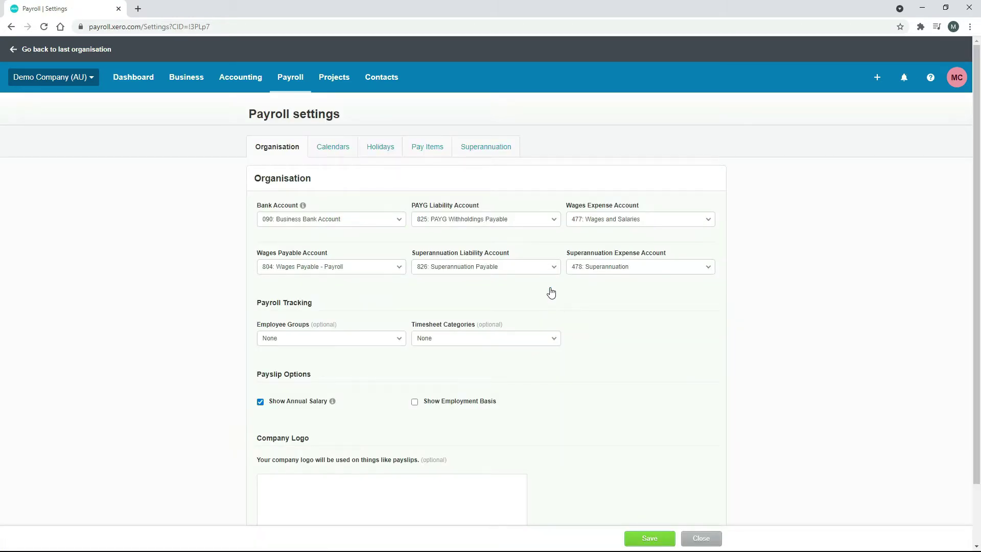
pyautogui.click(492, 149)
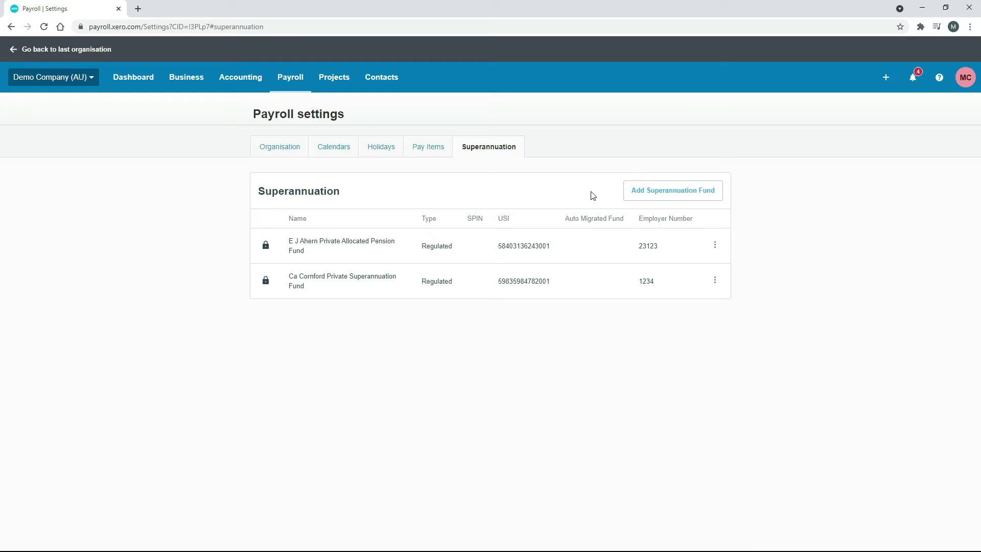
# Step: Start a new superannuation fund and set its type to Self Managed Superannuation Fund
pyautogui.click(662, 196)
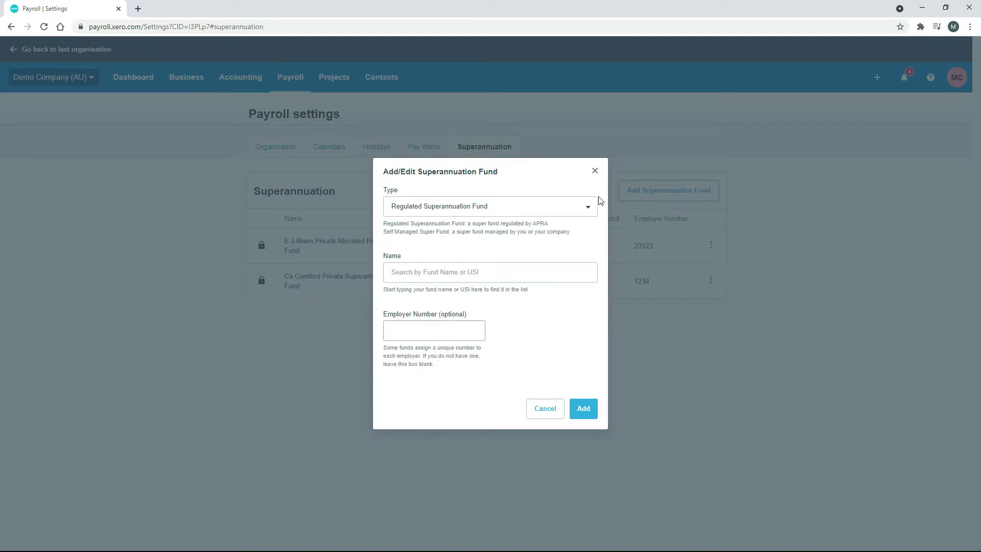
pyautogui.click(594, 210)
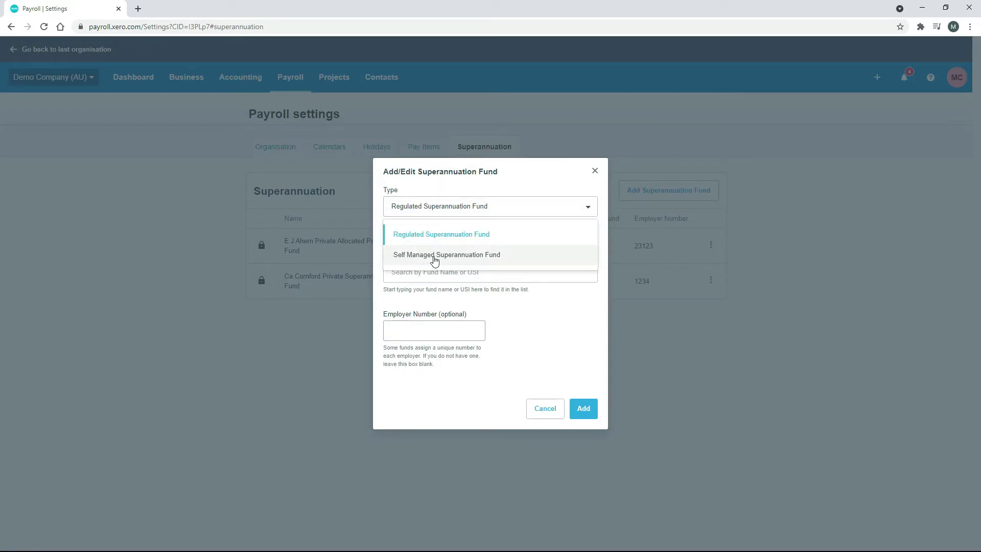
pyautogui.click(477, 256)
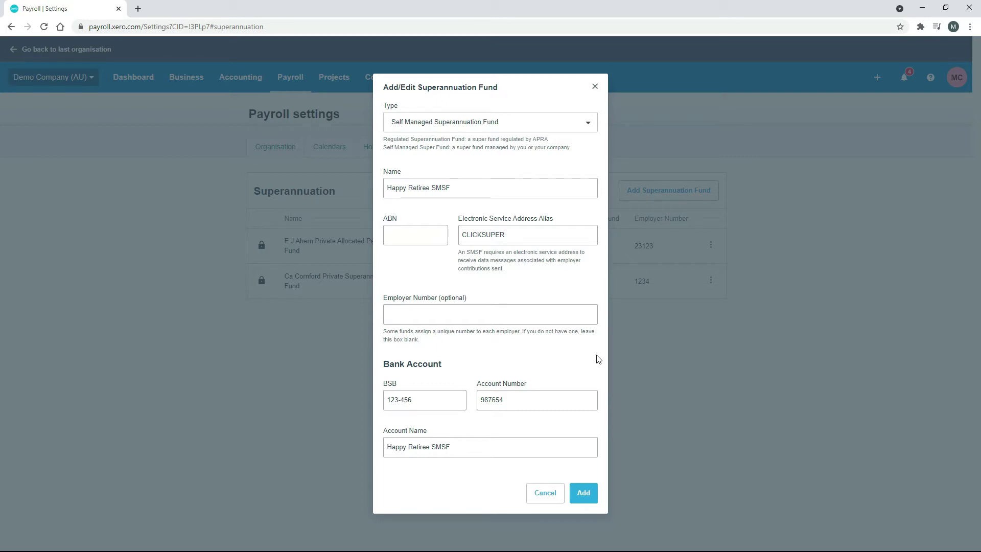
# Step: Save Happy Retiree SMSF, then open and dismiss its row options menu without choosing anything
pyautogui.click(583, 493)
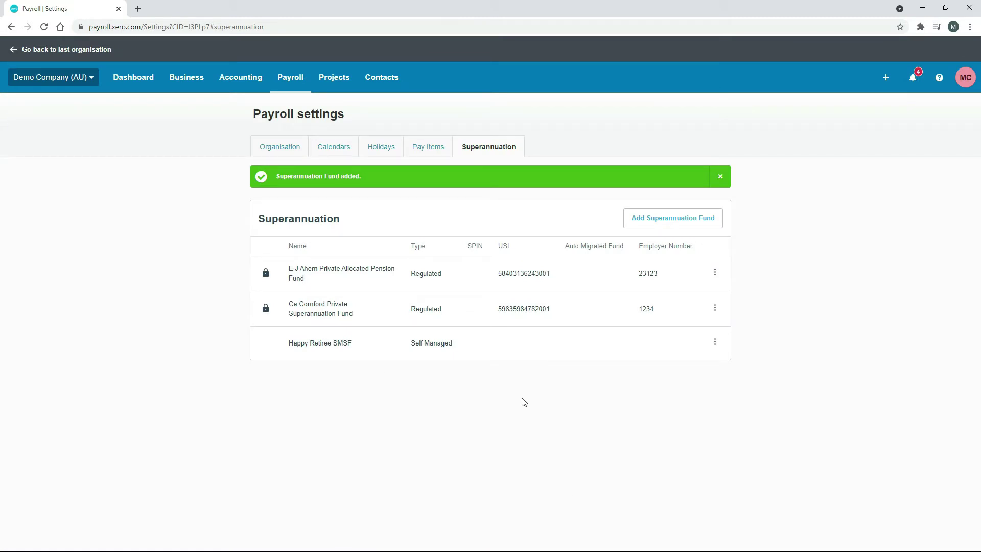
pyautogui.click(714, 343)
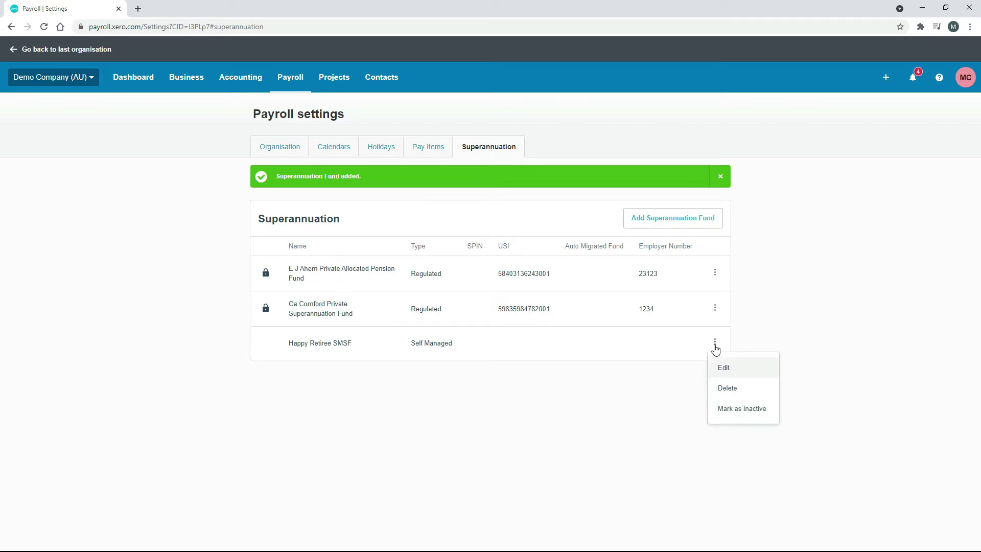
pyautogui.click(764, 324)
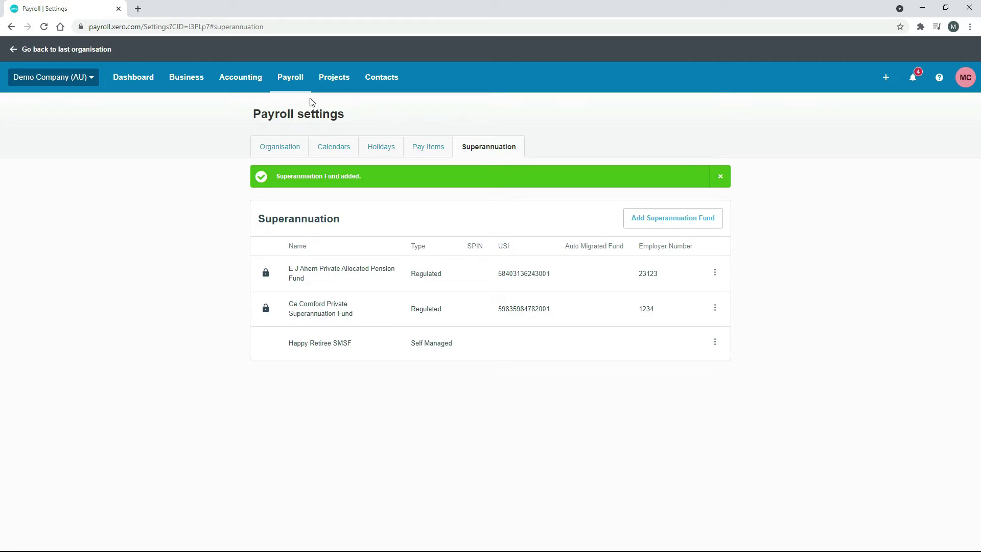
# Step: Open the employee's Employment tab from Payroll > Employees
pyautogui.click(291, 82)
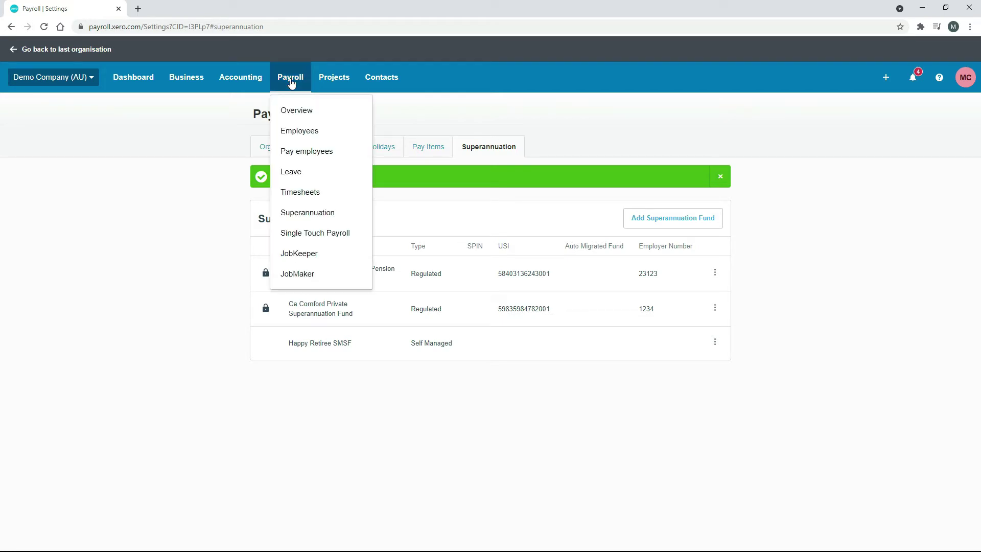
pyautogui.click(313, 133)
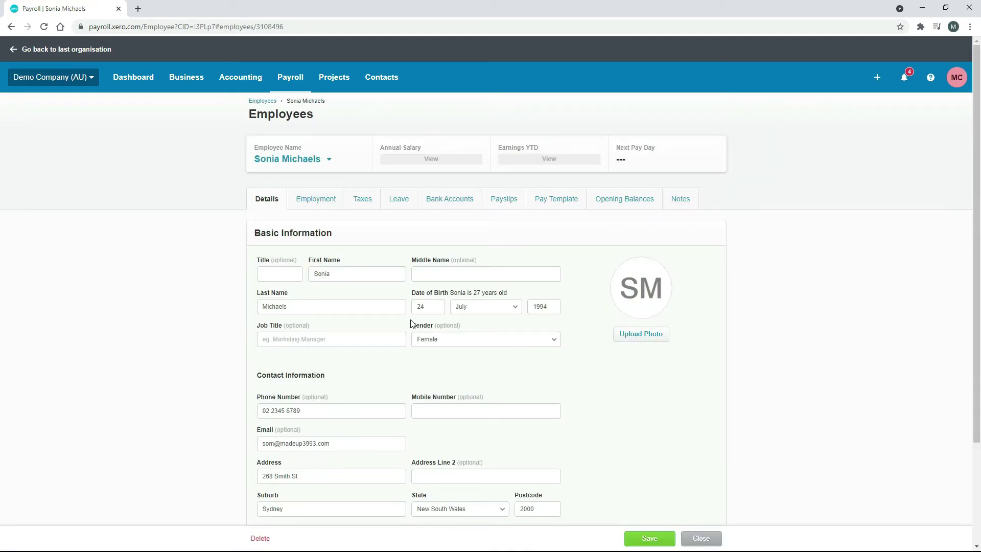
pyautogui.click(321, 205)
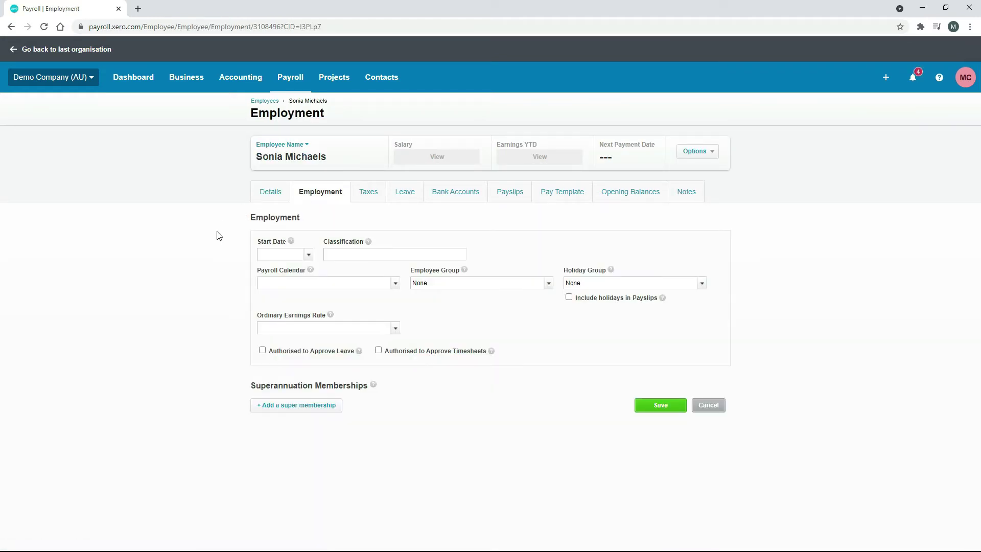
# Step: Add a super membership for the employee and choose the Happy Retiree SMSF fund
pyautogui.click(308, 410)
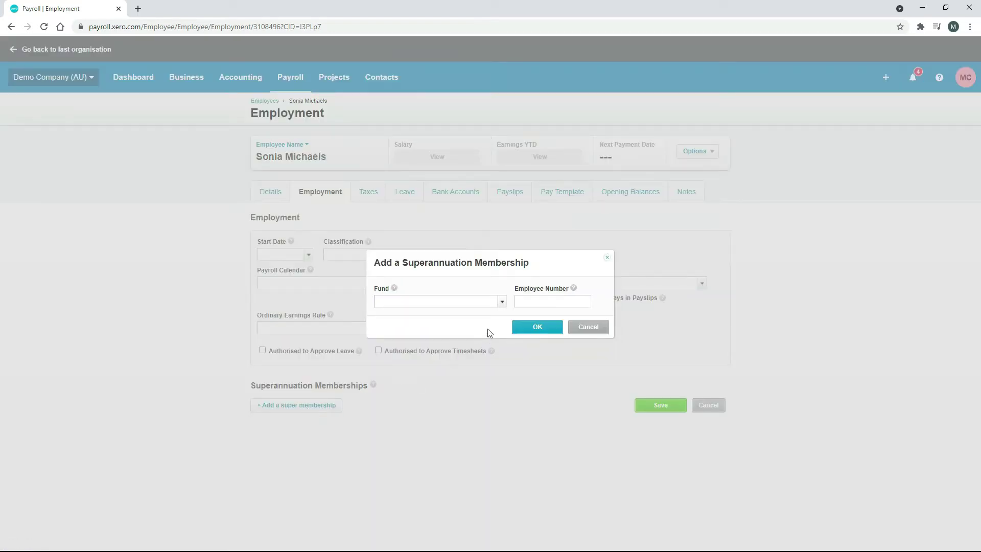
pyautogui.click(503, 302)
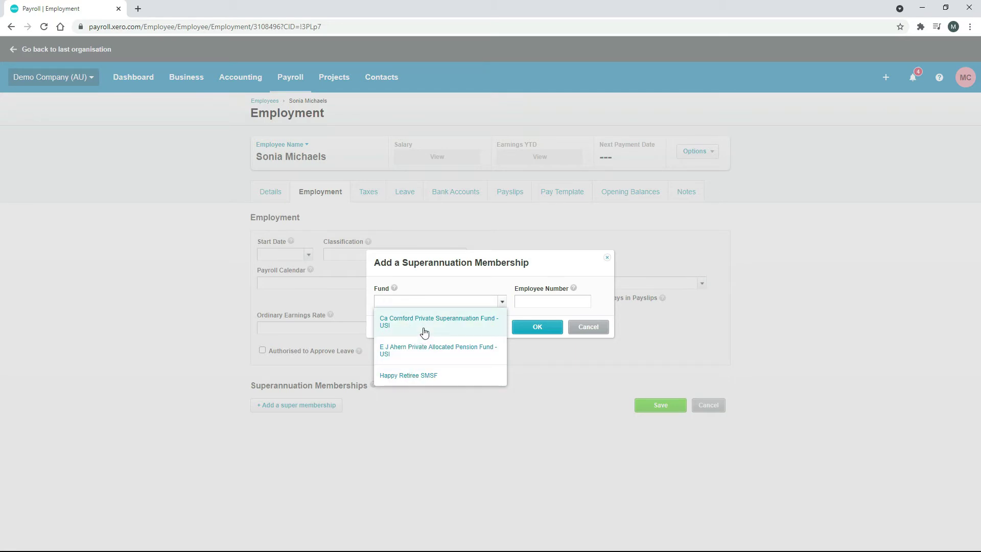
pyautogui.click(444, 379)
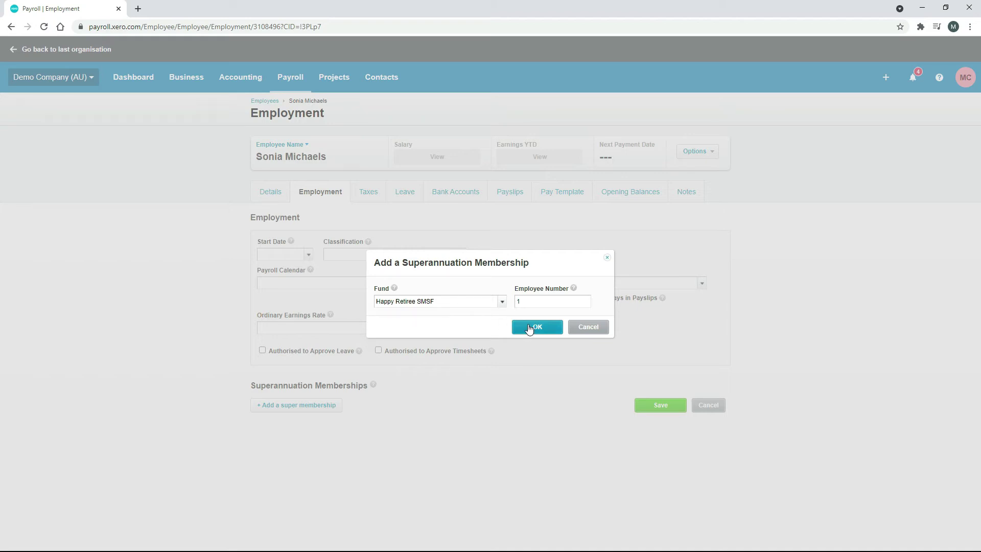
# Step: Confirm the Happy Retiree SMSF membership, set start date 1 Oct 2021 and fortnightly calendar, then save
pyautogui.click(529, 328)
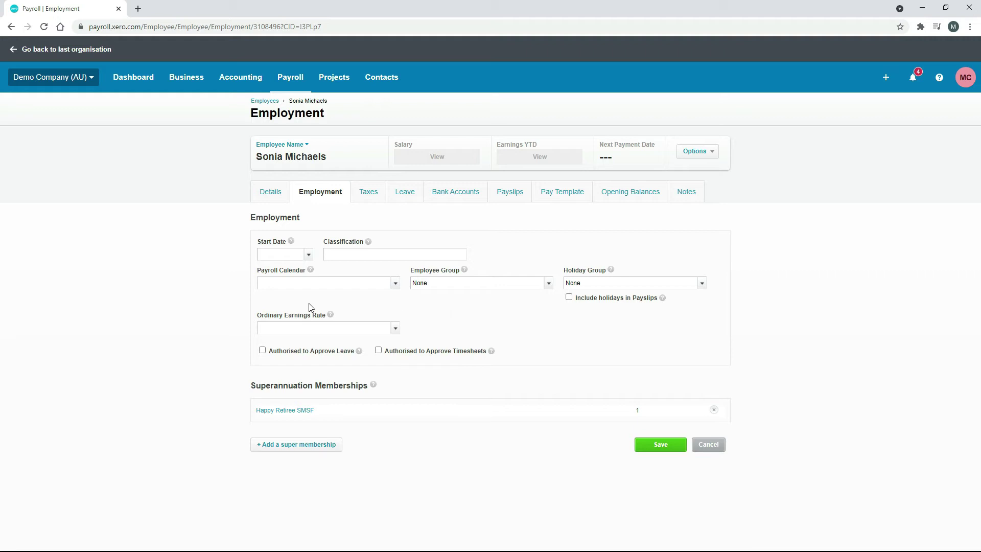
pyautogui.click(307, 255)
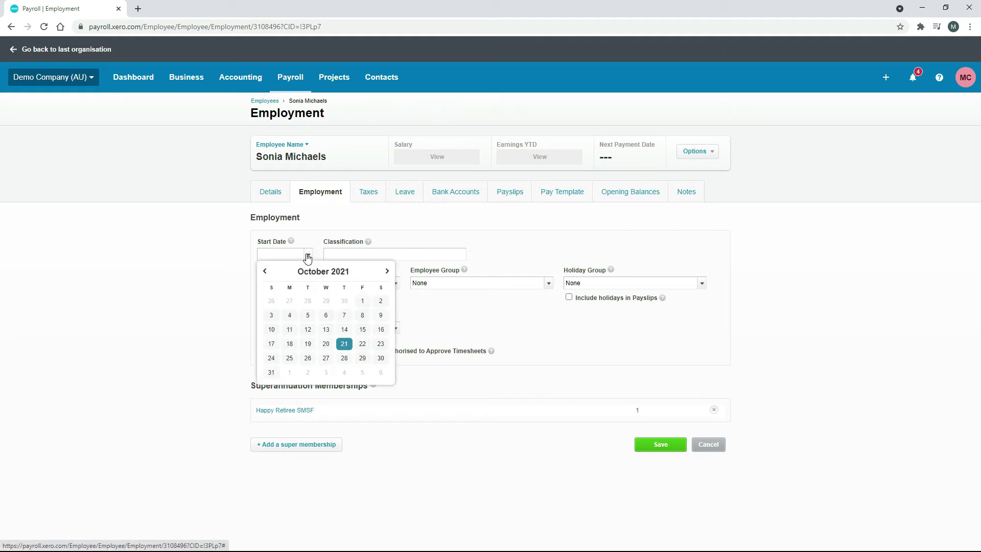
pyautogui.click(363, 302)
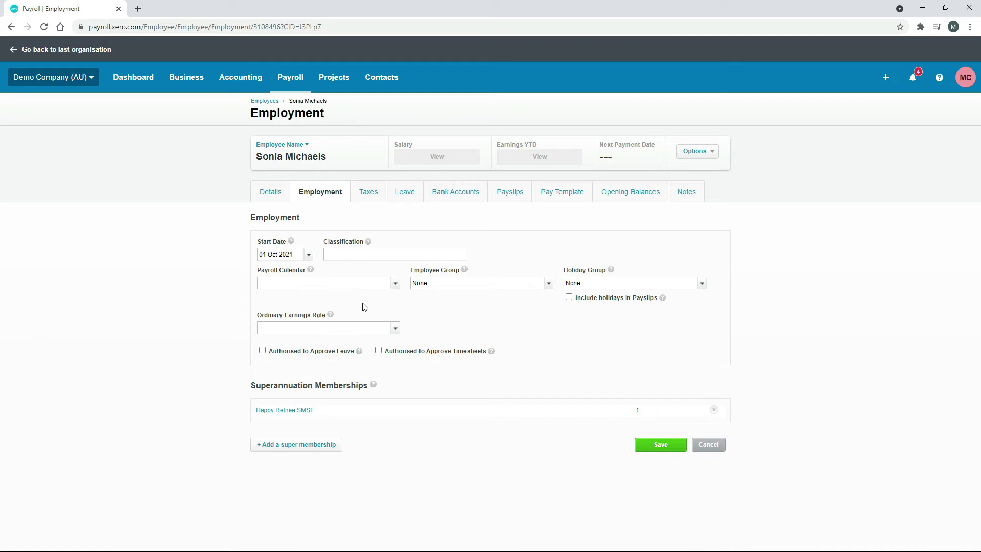
pyautogui.click(395, 284)
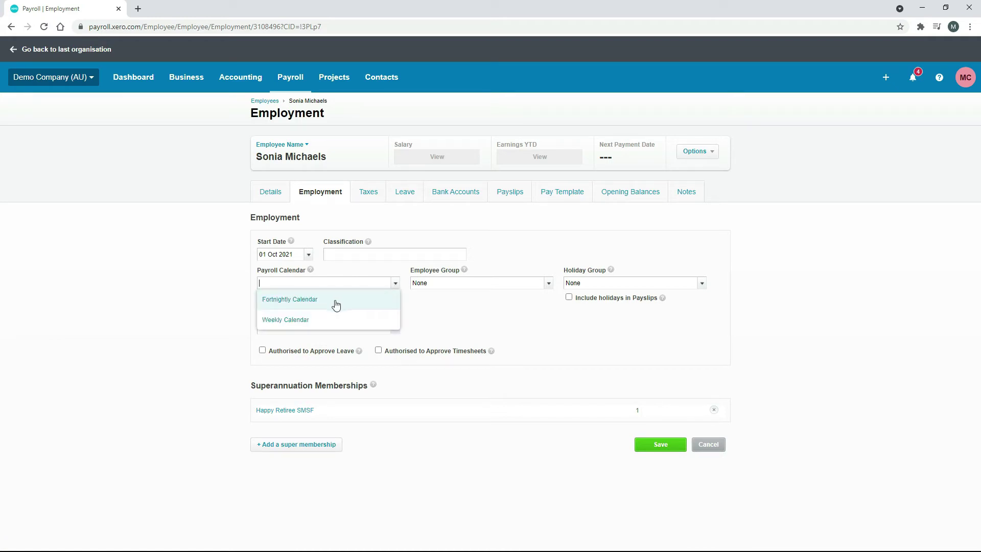
pyautogui.click(320, 301)
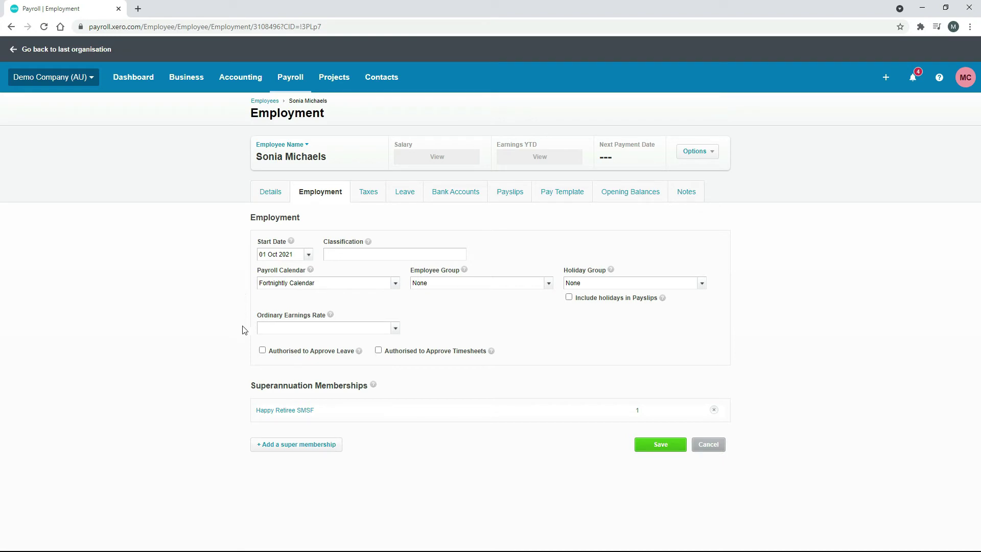
pyautogui.click(661, 445)
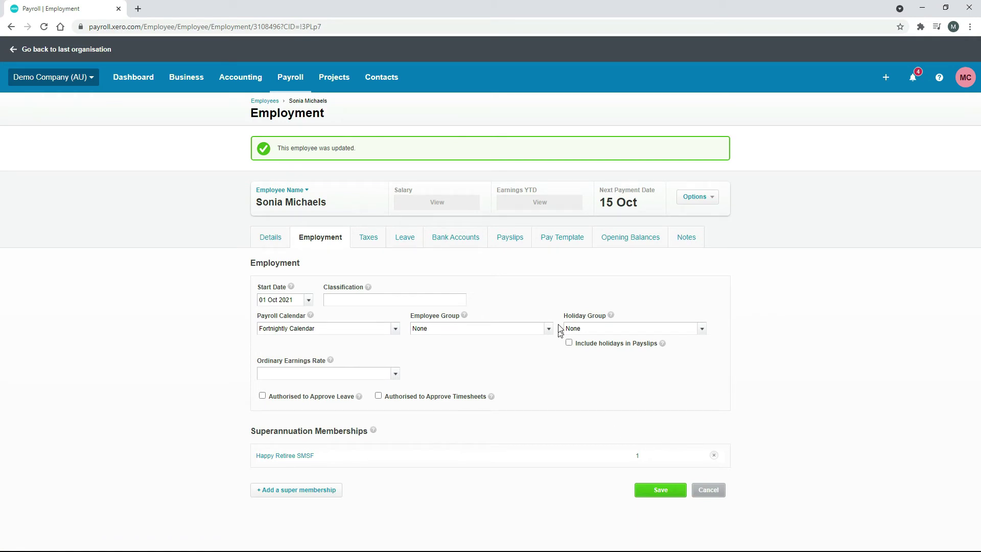
# Step: Add a Happy Retiree SMSF superannuation line at Statutory Rate with Quarterly frequency
pyautogui.click(572, 240)
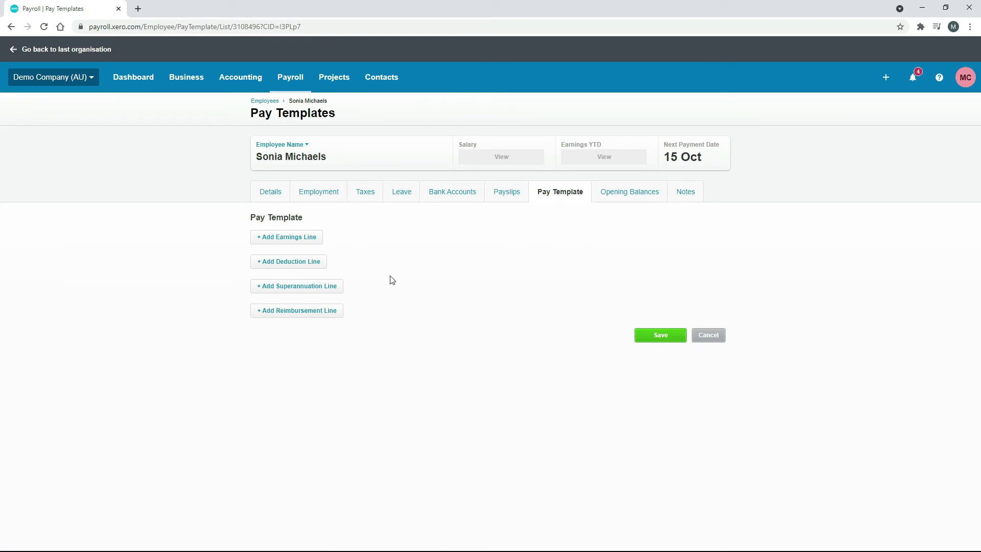
pyautogui.click(298, 294)
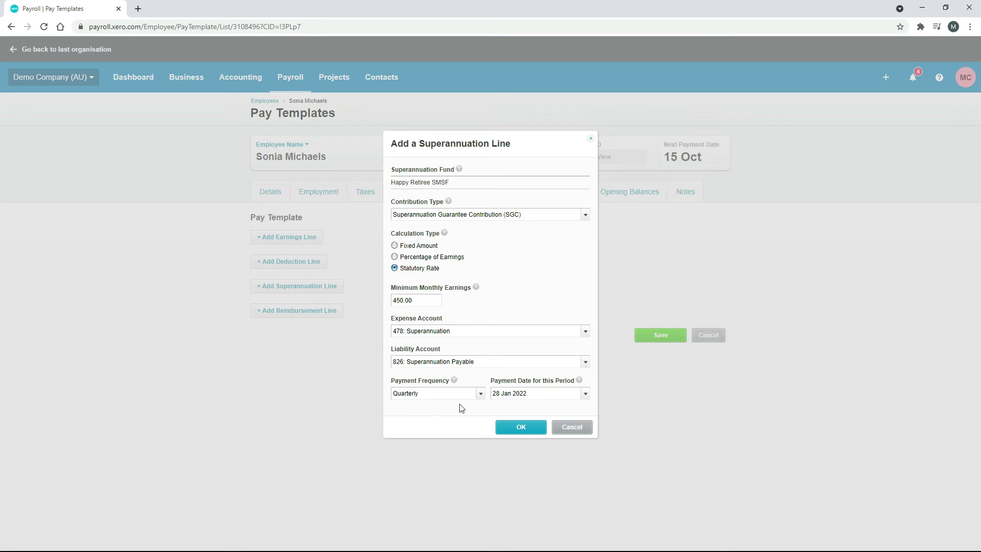
pyautogui.click(481, 394)
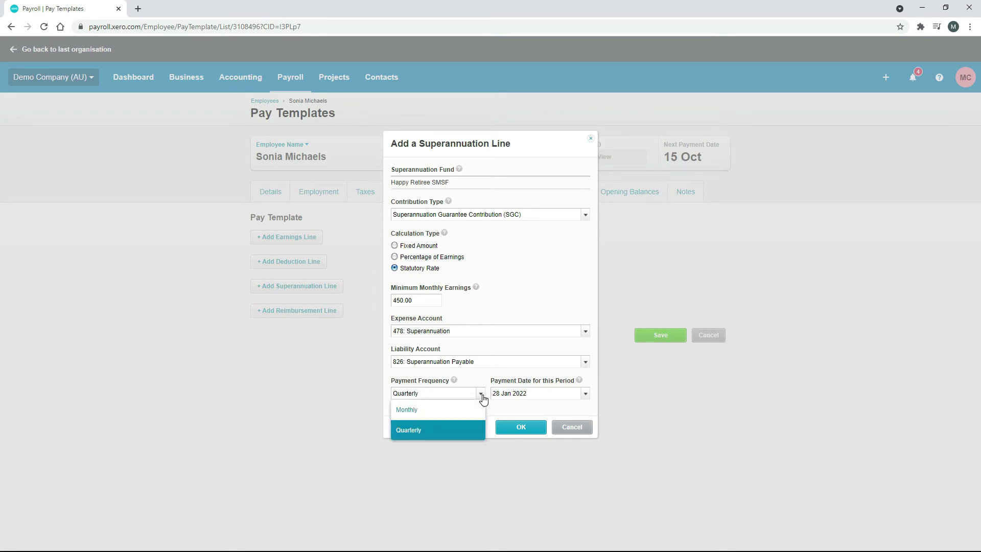
pyautogui.click(482, 375)
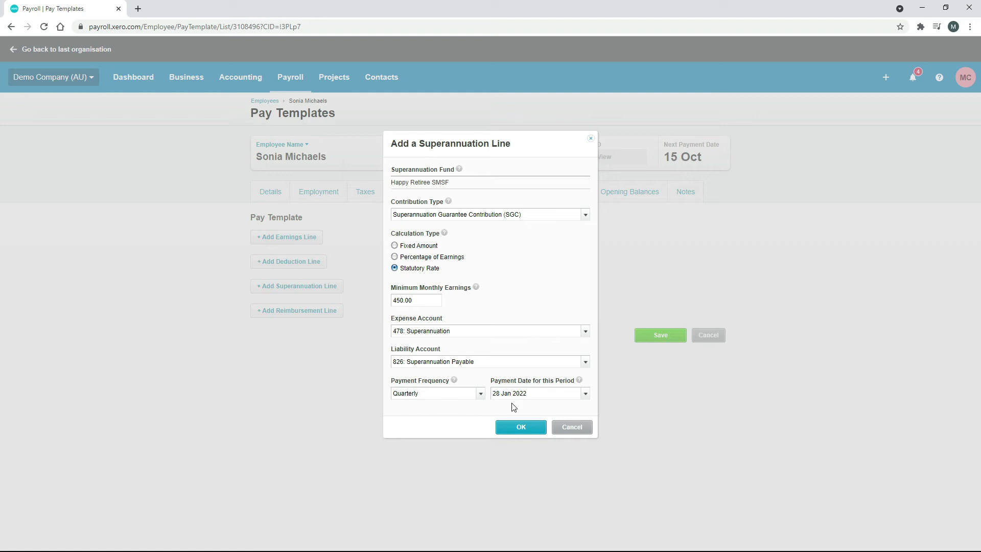
pyautogui.click(521, 427)
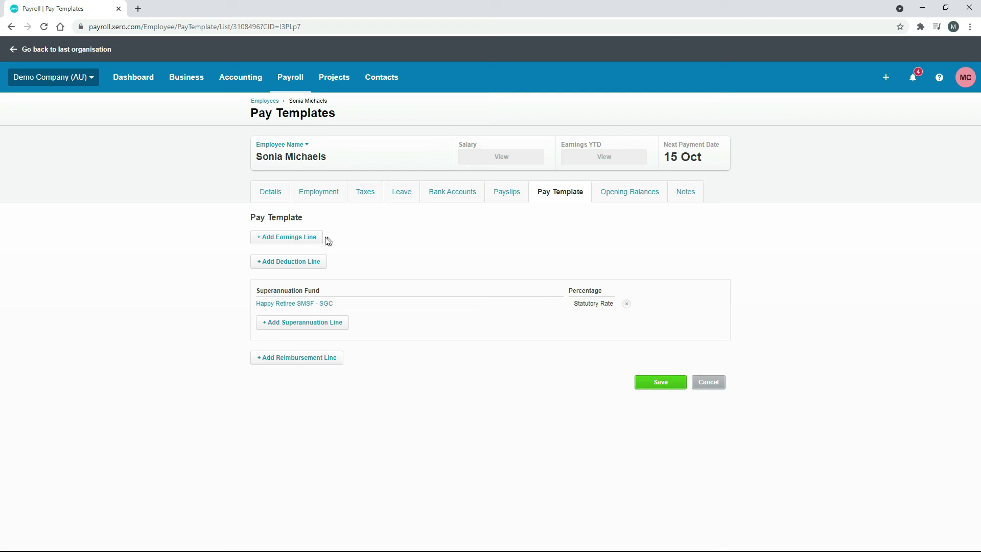
# Step: Add an Ordinary Hours earnings line of 40 hours at rate 25 and save the template
pyautogui.click(299, 238)
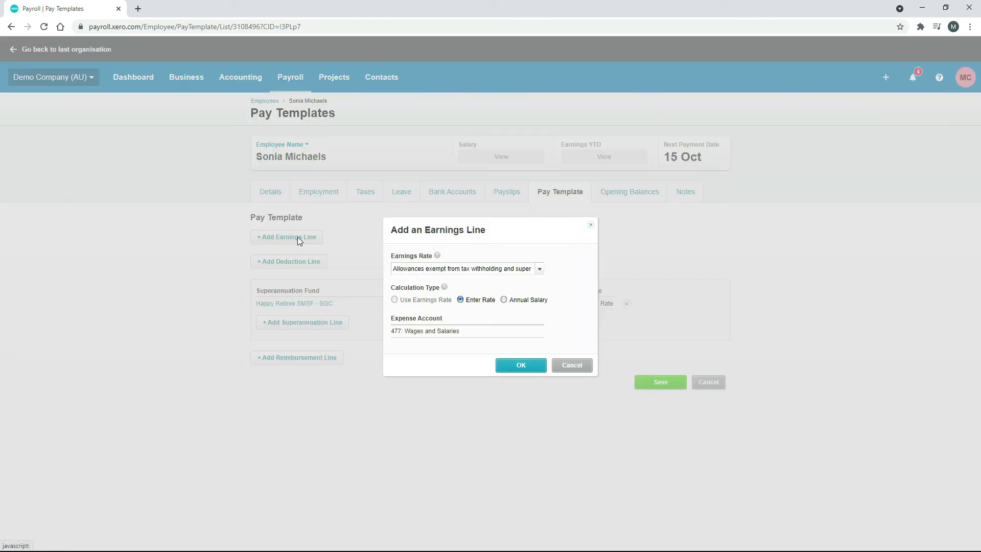
pyautogui.click(538, 270)
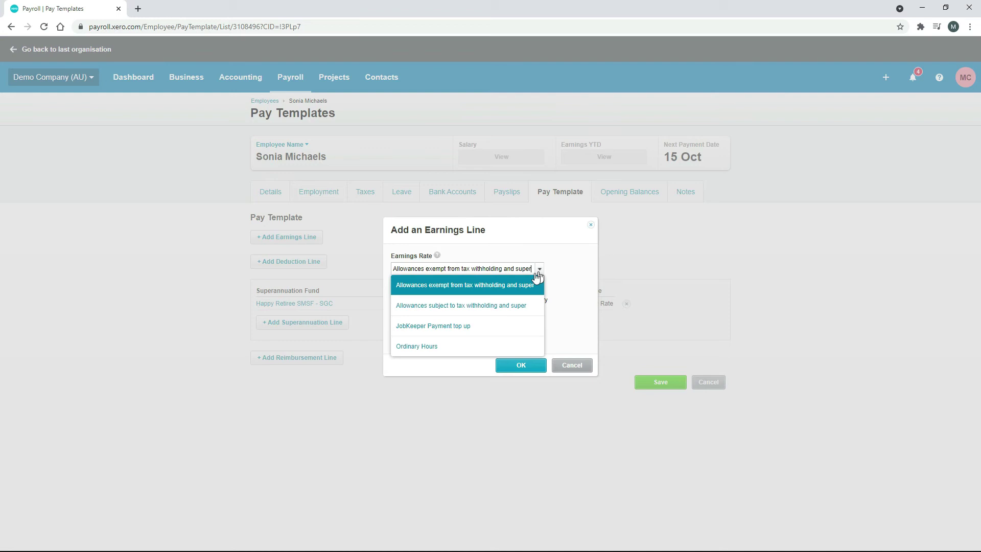
pyautogui.click(453, 344)
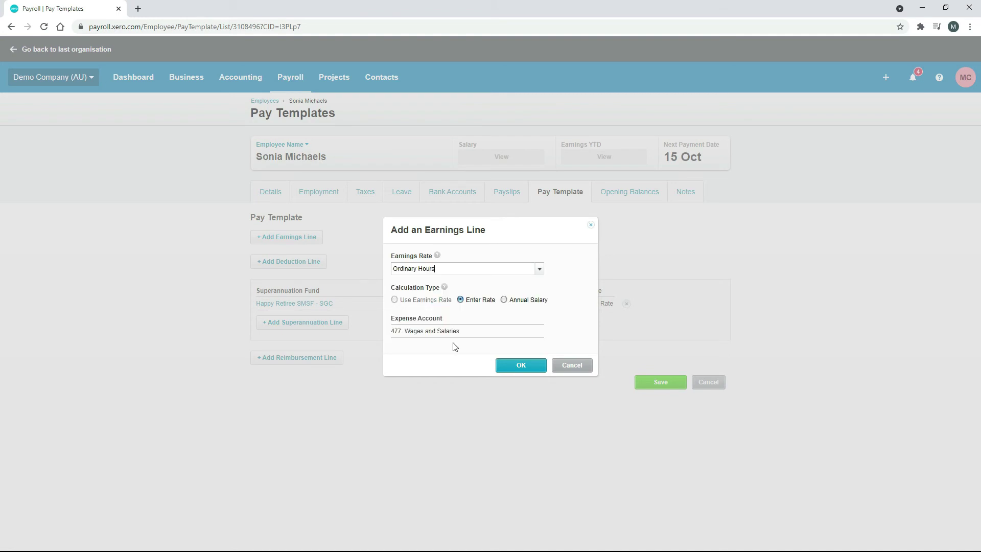
pyautogui.click(521, 366)
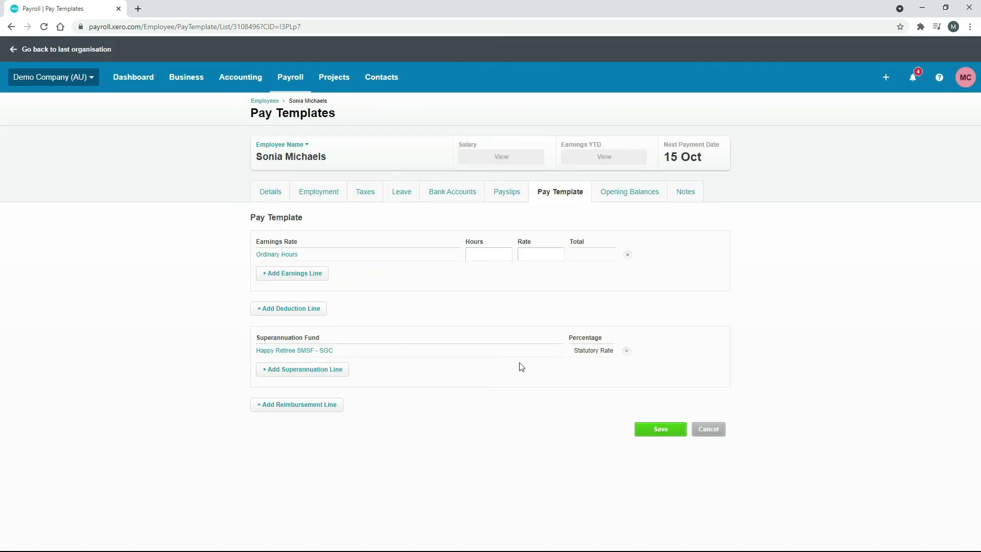
pyautogui.click(496, 254)
pyautogui.write('40')
pyautogui.press('Tab')
pyautogui.write('25')
pyautogui.press('Tab')
pyautogui.click(669, 431)
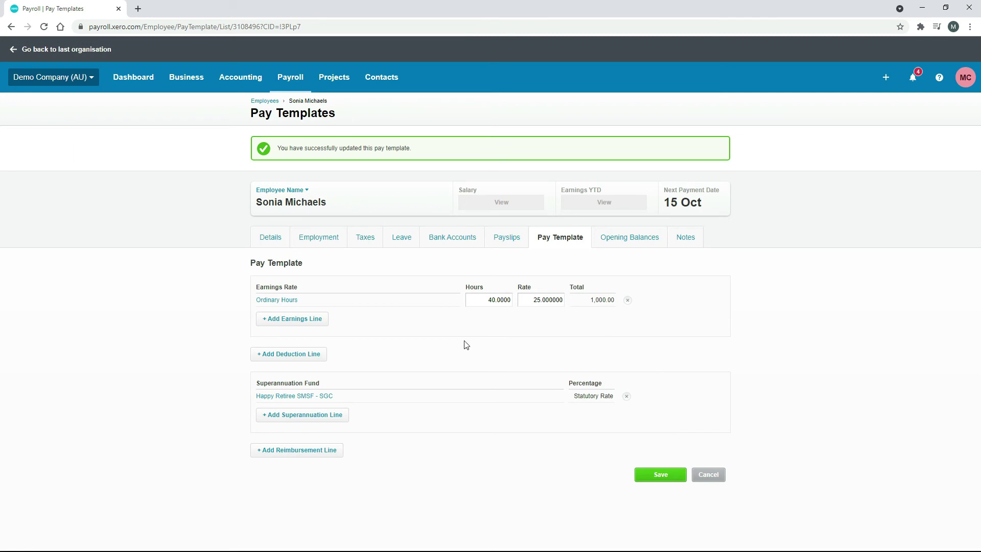
# Step: Delete the existing draft fortnightly pay run
pyautogui.click(290, 91)
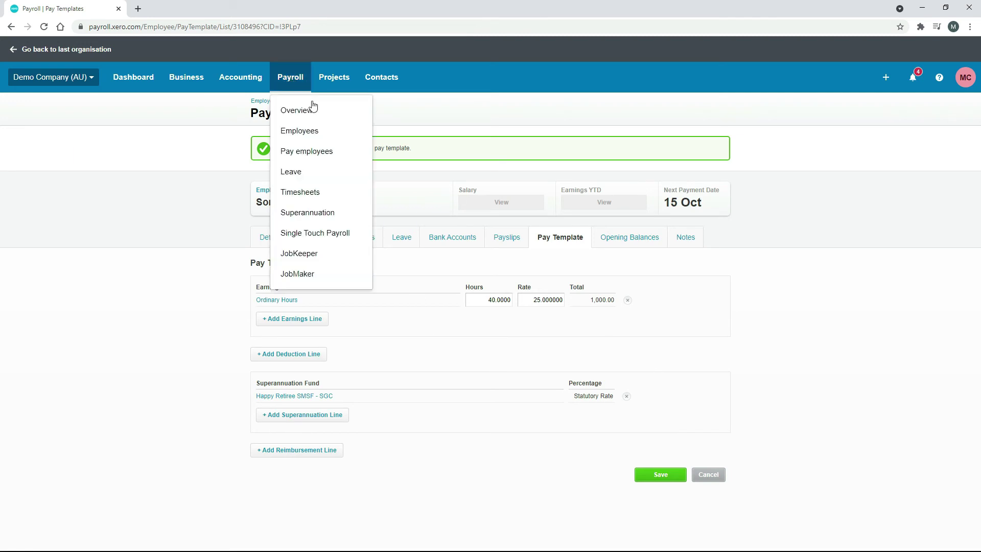
pyautogui.click(317, 156)
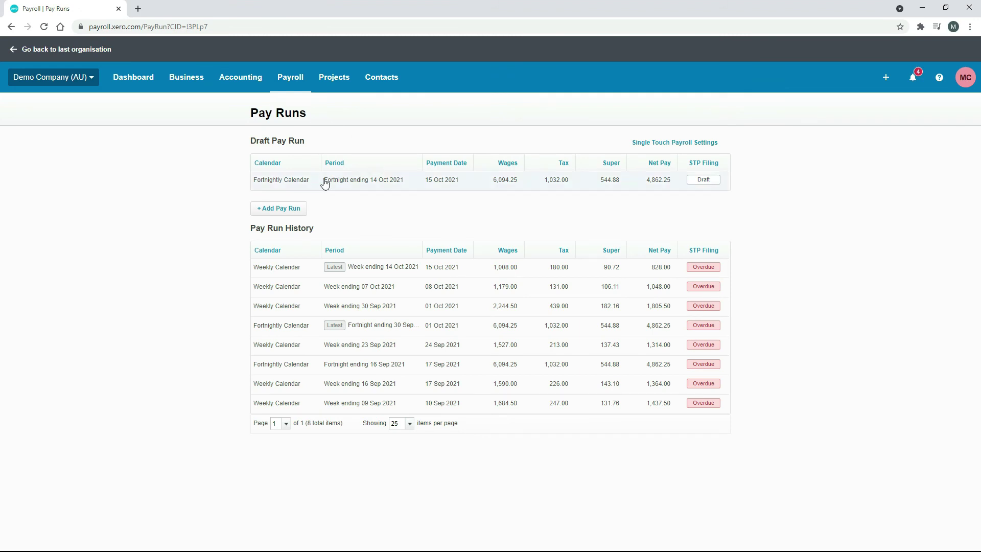
pyautogui.click(388, 186)
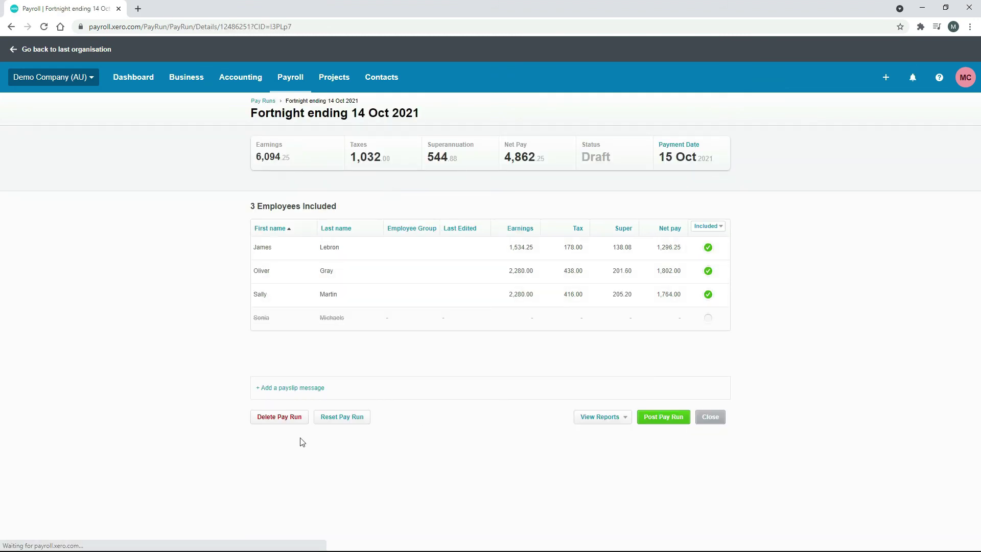
pyautogui.click(287, 416)
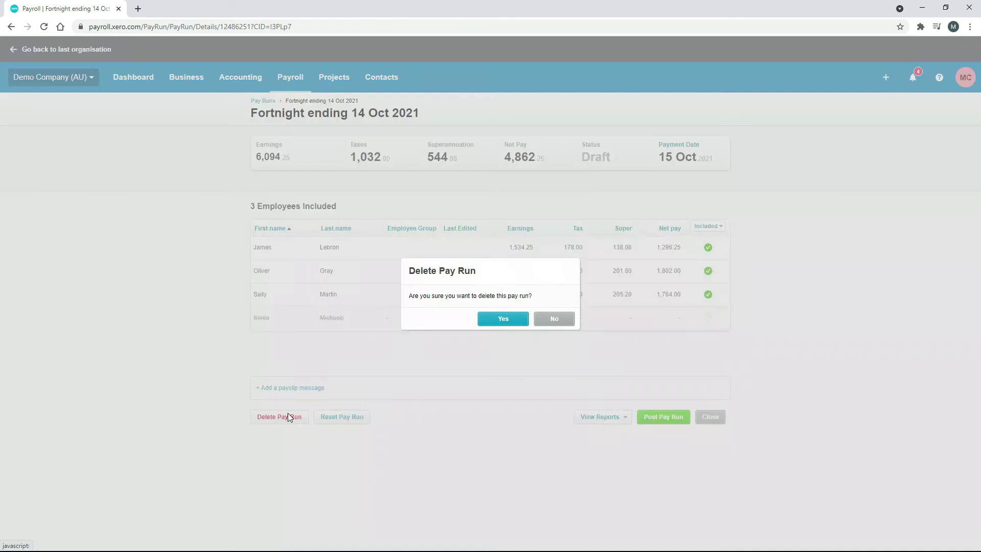
pyautogui.click(500, 321)
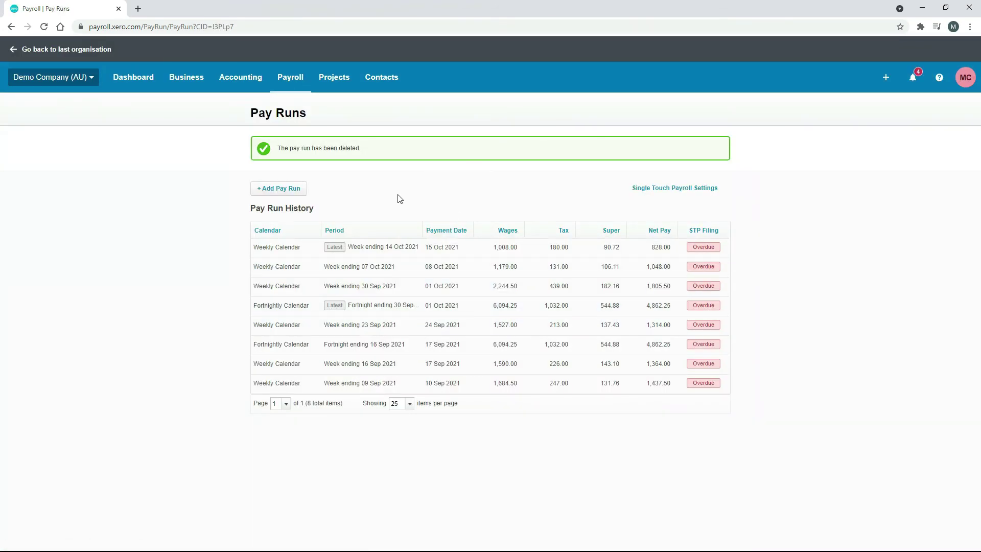
# Step: Create a new pay run for the fortnight ending 14 Oct 2021
pyautogui.click(285, 192)
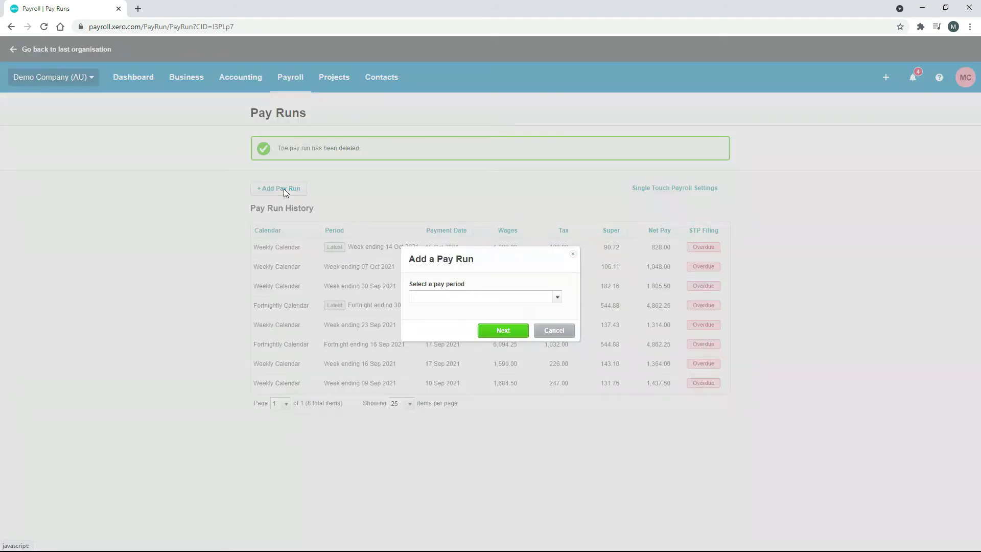
pyautogui.click(559, 298)
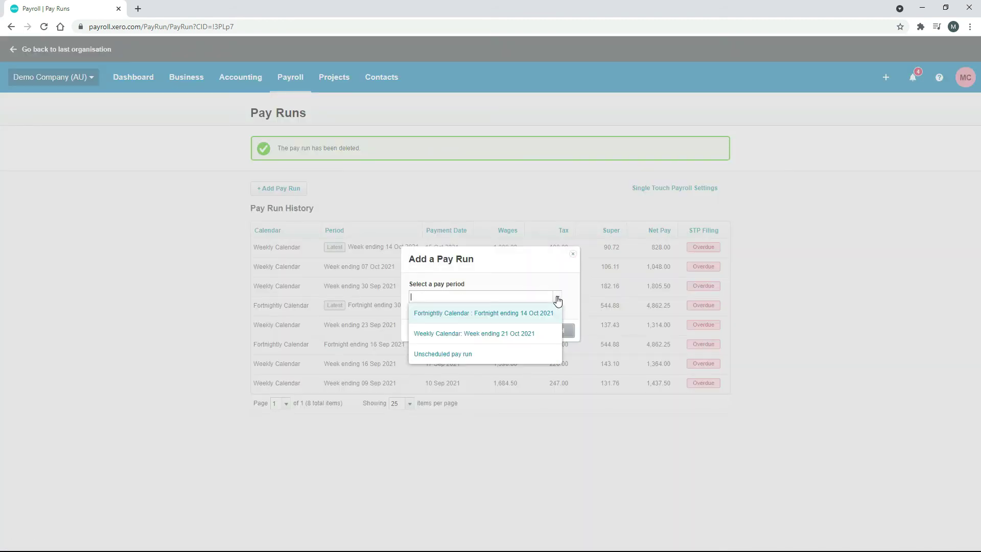
pyautogui.click(475, 314)
pyautogui.click(503, 331)
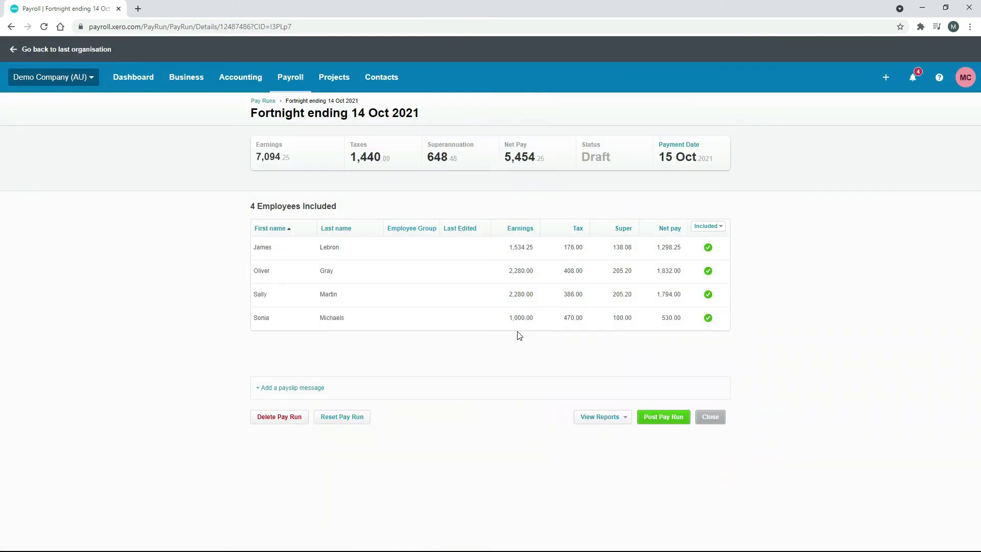
# Step: Open the employee's payslip and scroll to the 100.00 Happy Retiree SMSF super line
pyautogui.click(418, 325)
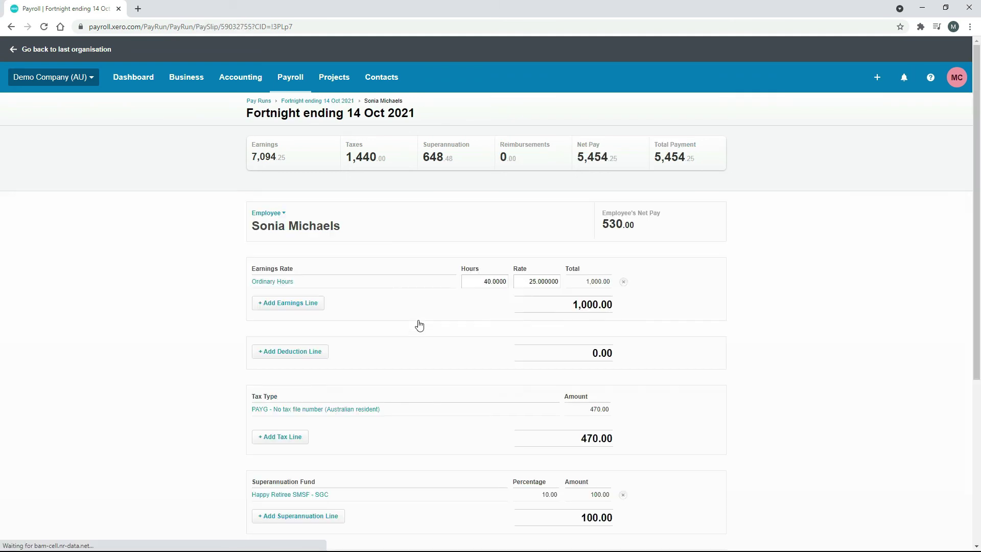
pyautogui.scroll(-3, 731, 278)
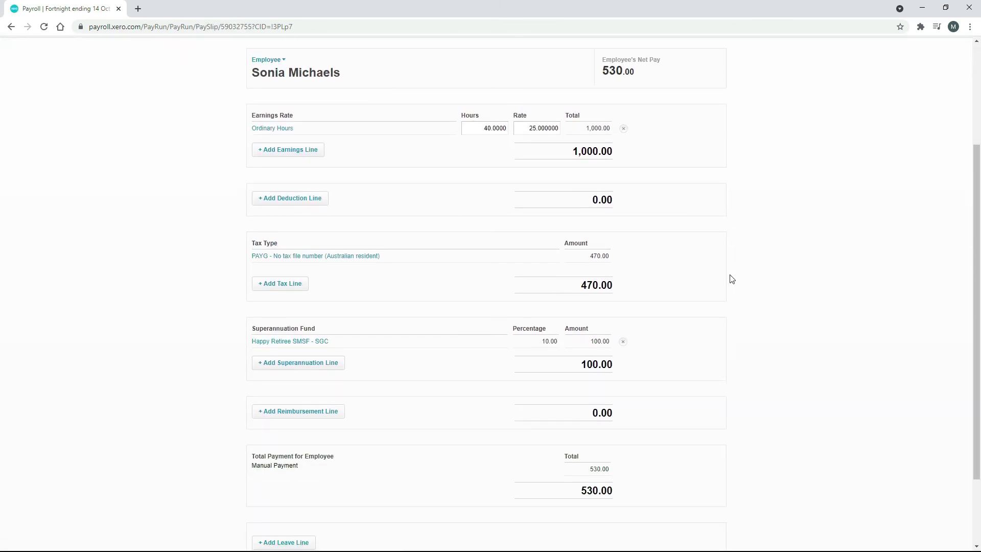